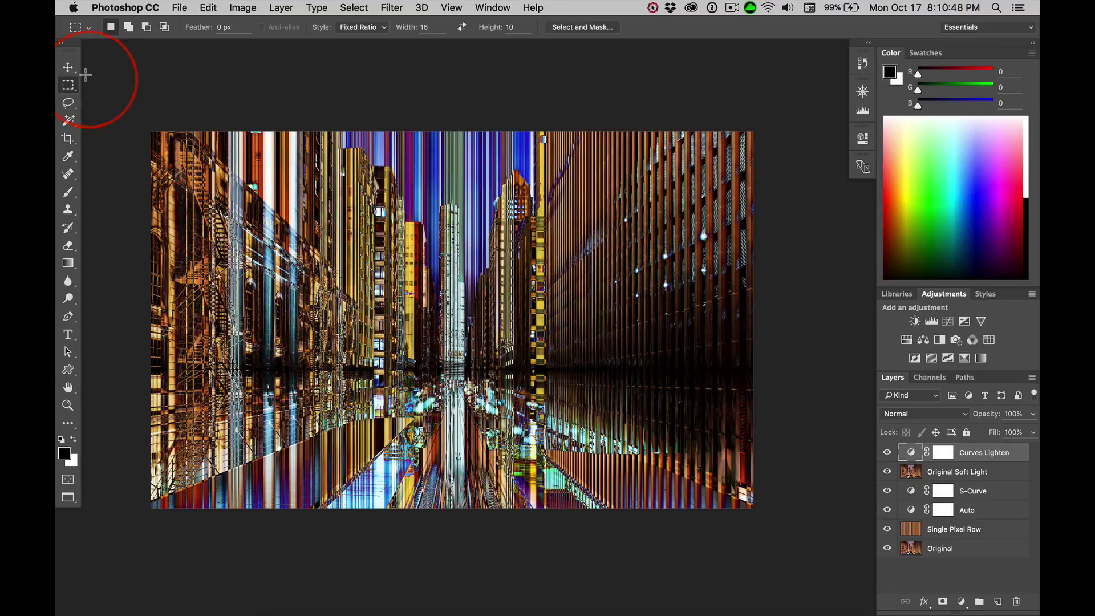
Check the image's dimensions in pixels in Image Size, leaving the size unchanged
click(67, 68)
key(alt+super+i)
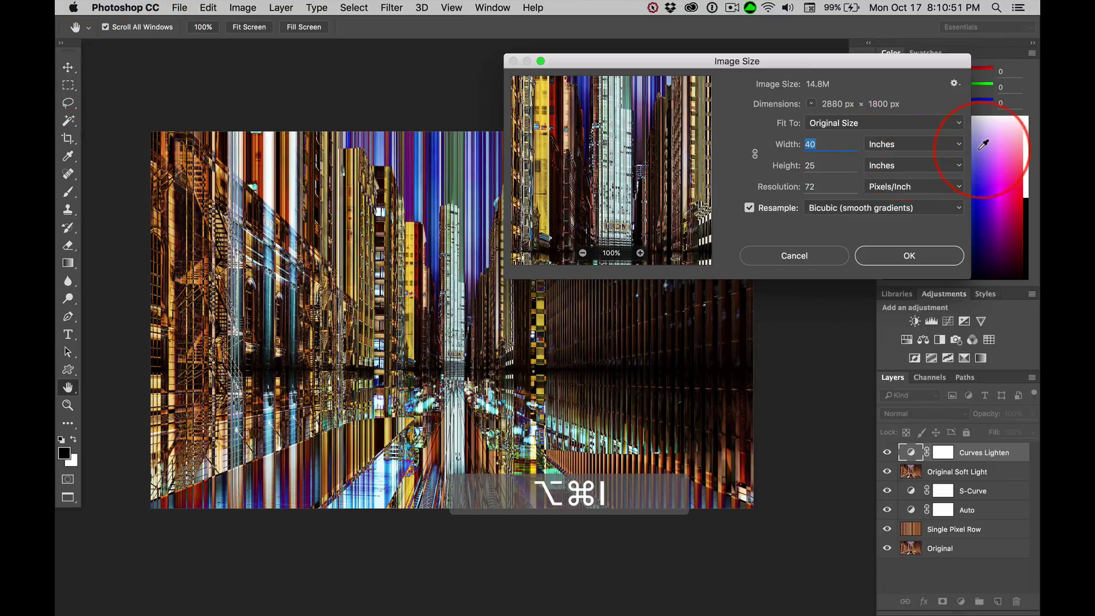
click(887, 144)
click(885, 132)
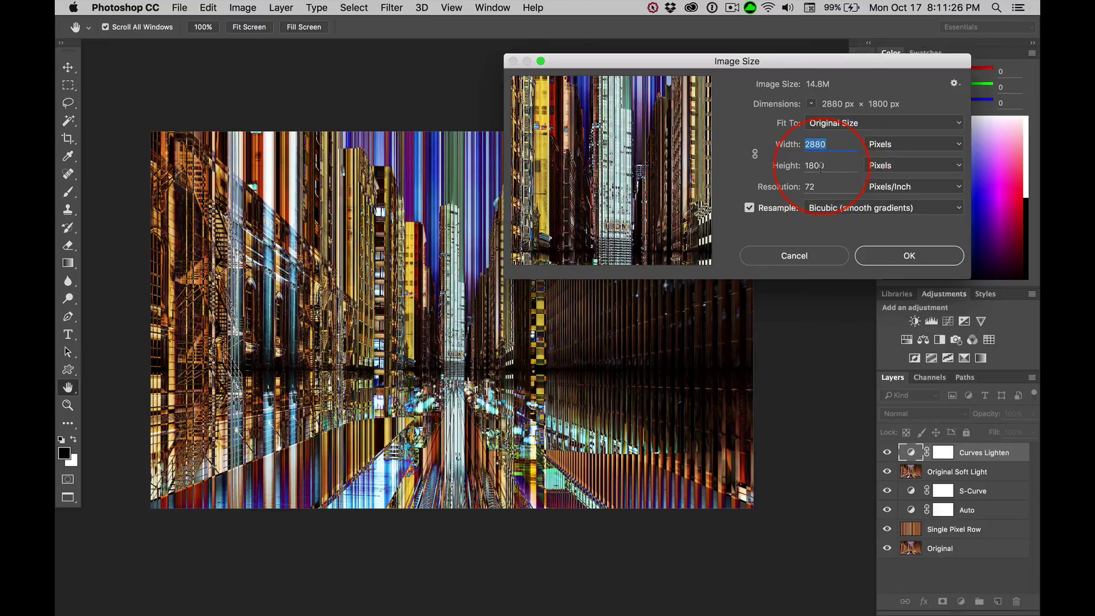
click(792, 254)
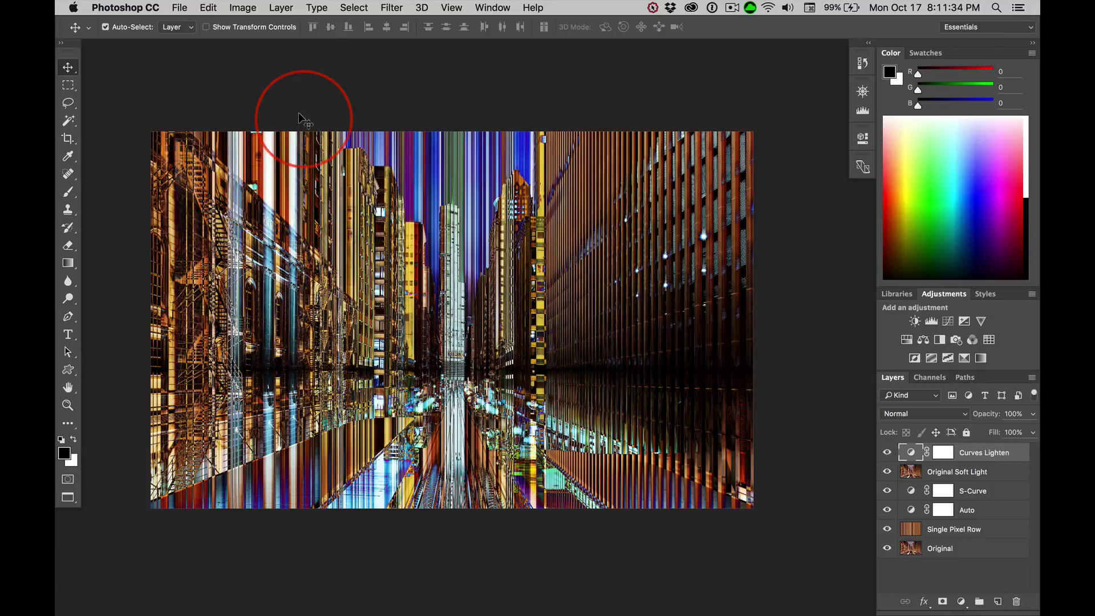
Create a new RGB document 1 pixel wide and 6 pixels high at 144 pixels/inch
key(super+n)
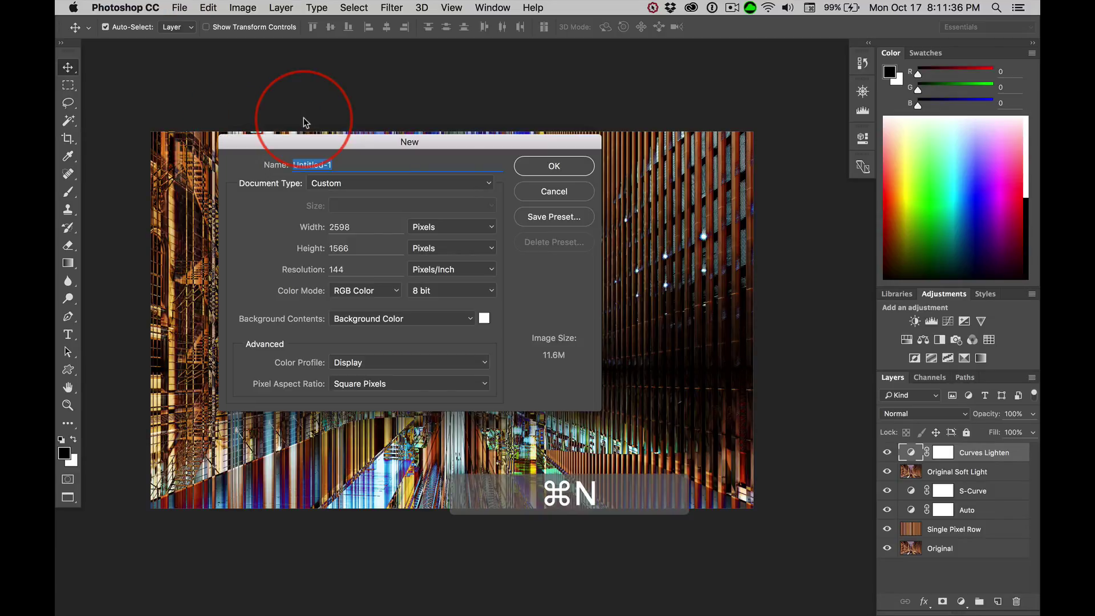
click(370, 229)
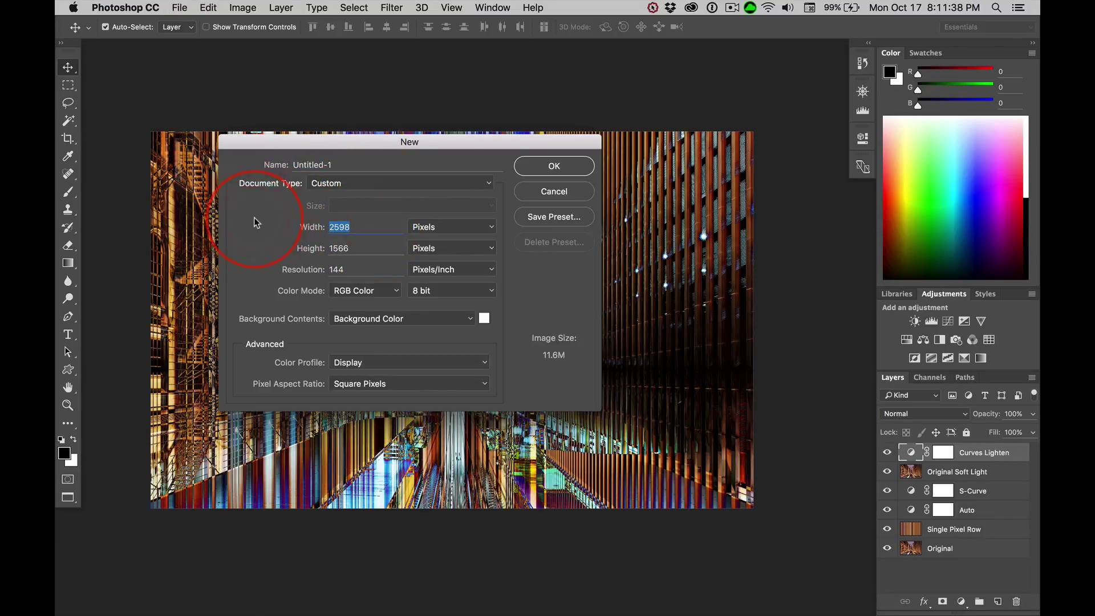
text(1)
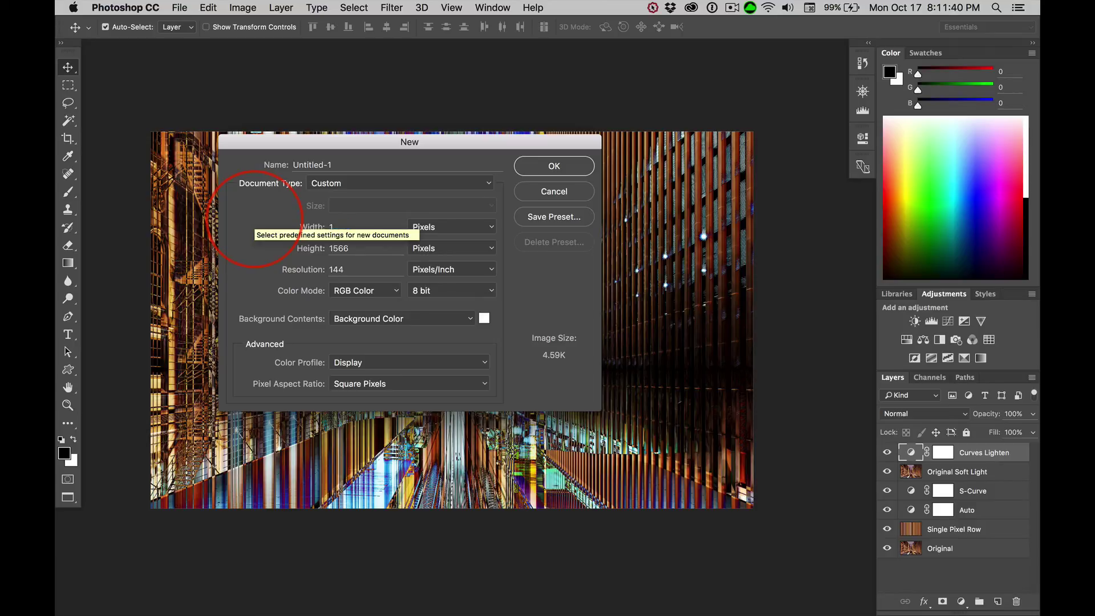
key(Tab)
text(6)
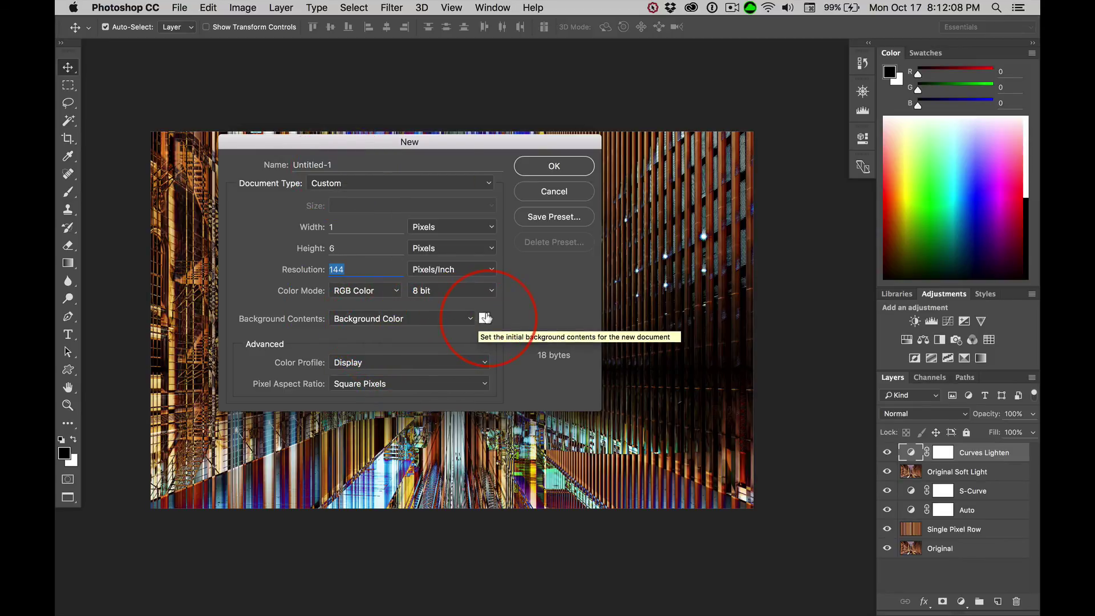
click(547, 166)
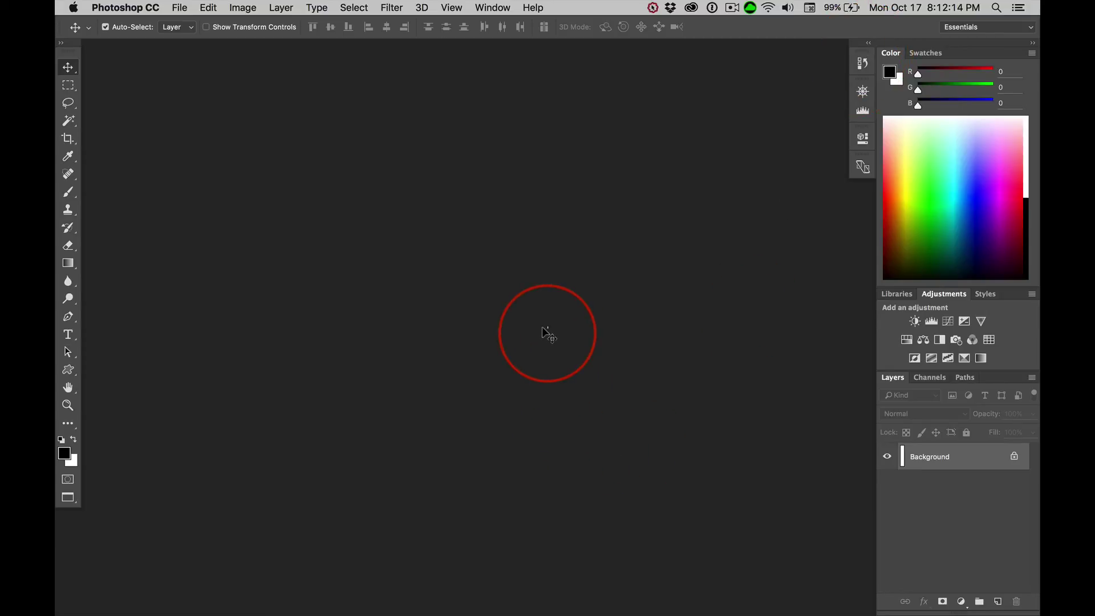
Paint the bottom three pixels of the strip black with a 1 px Pencil tool
key(super+0)
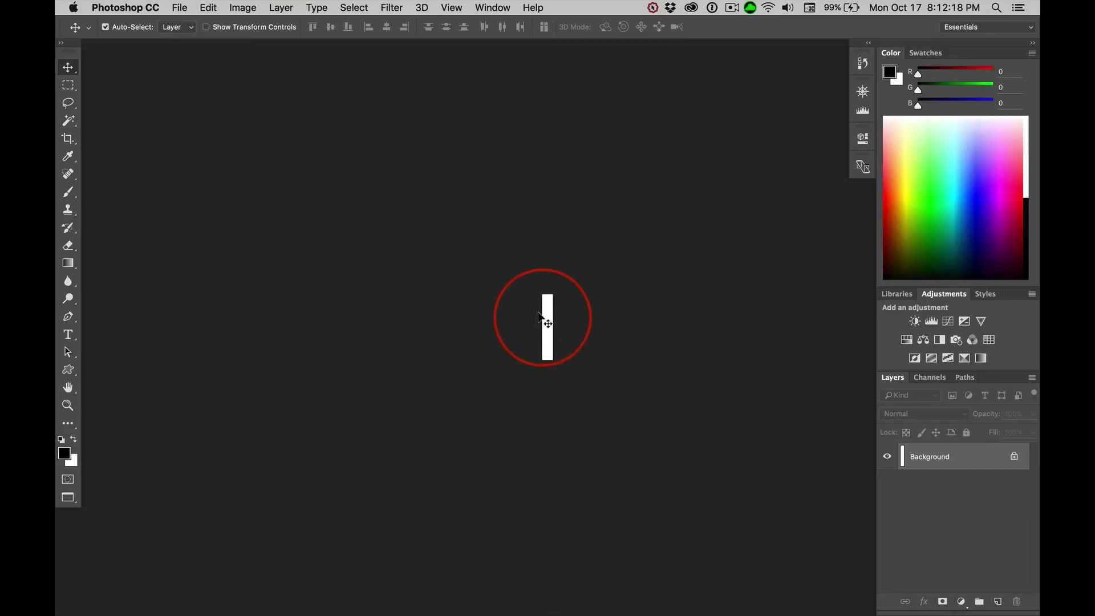
drag(543, 317, 420, 289)
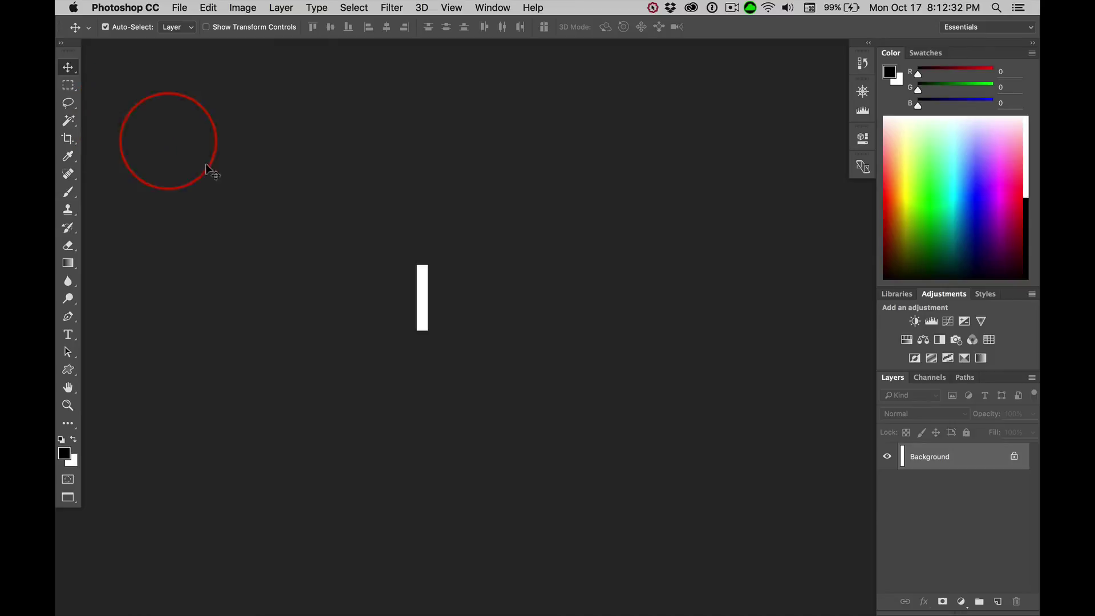
click(68, 192)
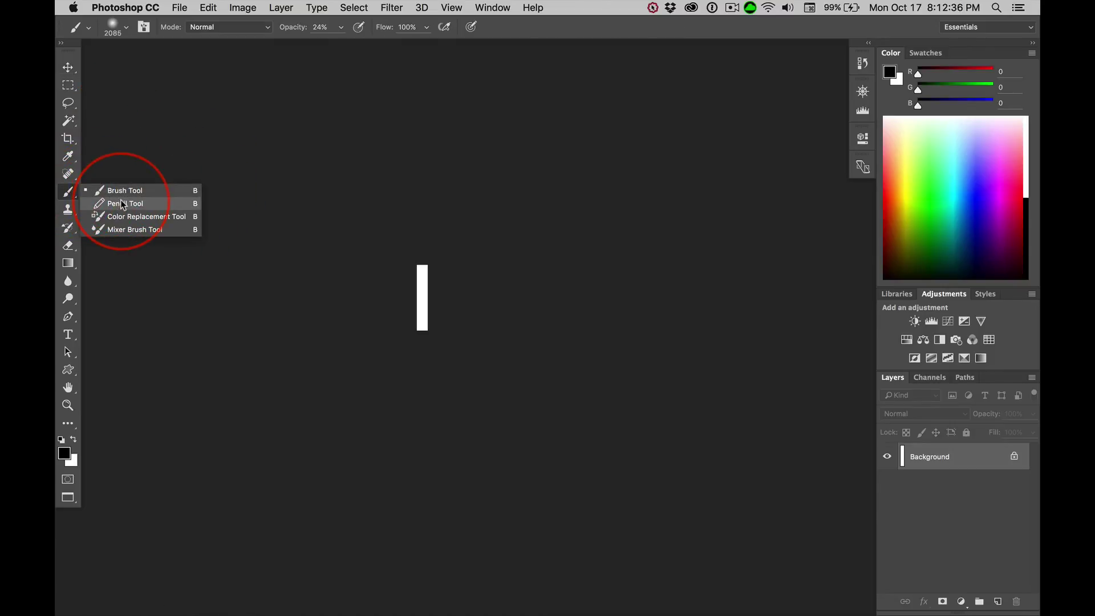
click(123, 203)
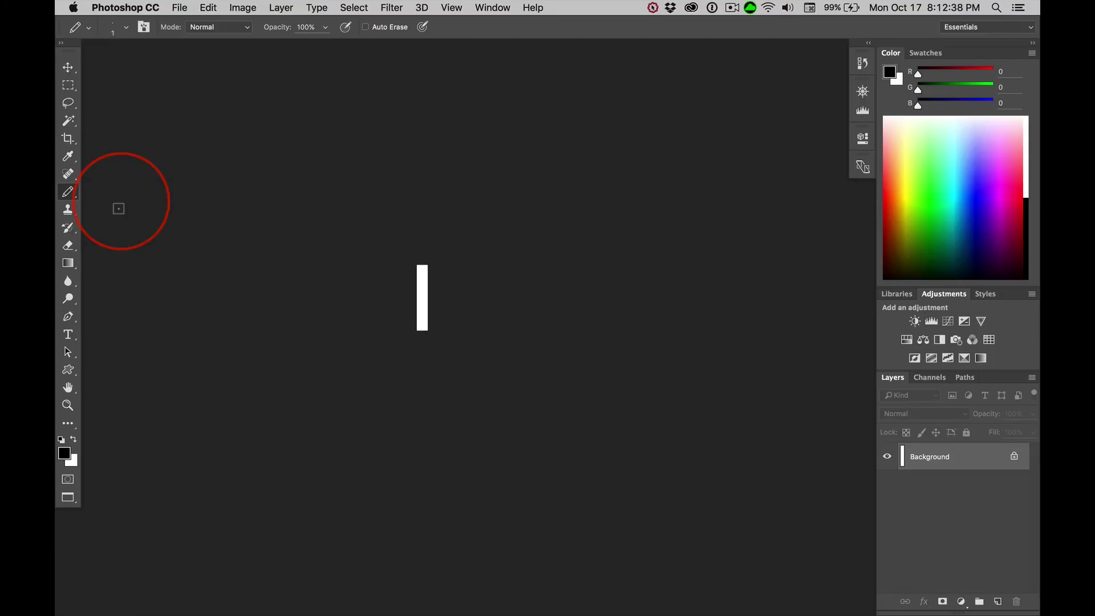
click(127, 26)
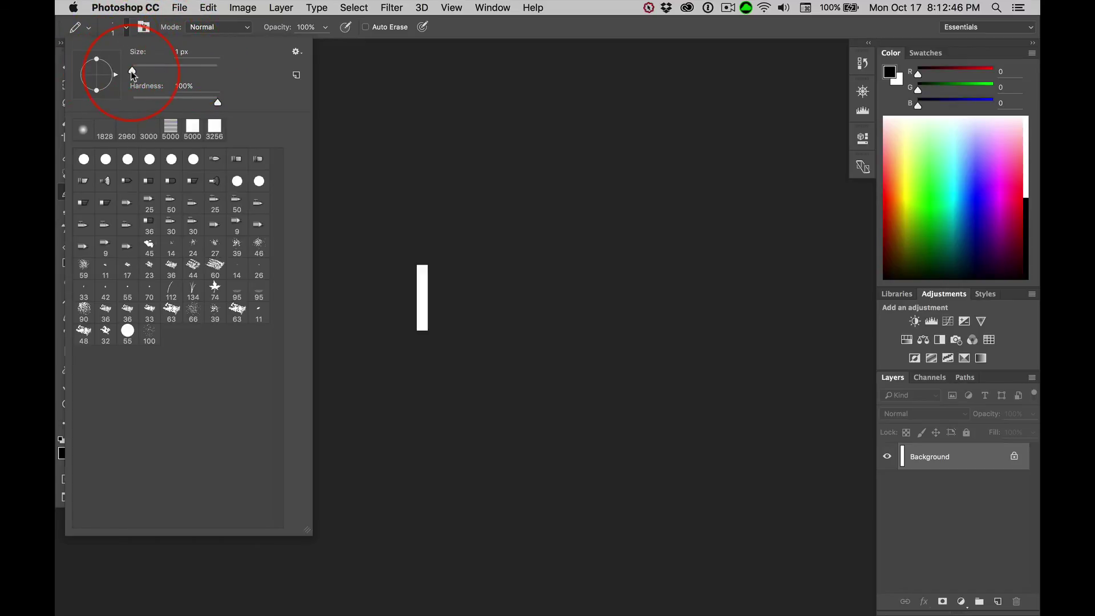
mouse_move(131, 71)
mouse_down()
mouse_move(172, 71)
mouse_move(97, 74)
mouse_up()
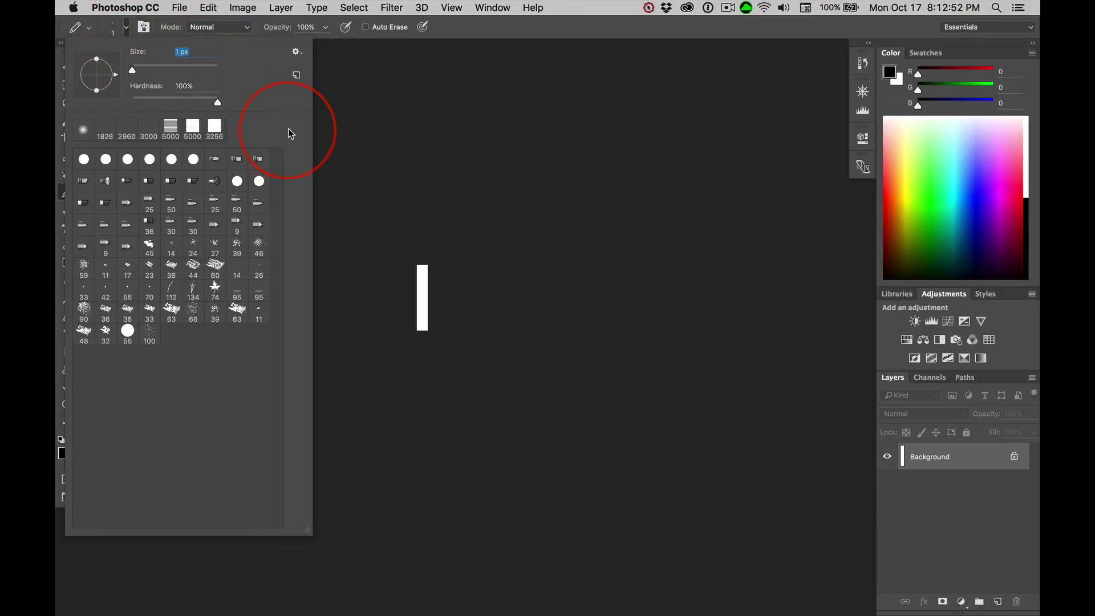
click(281, 149)
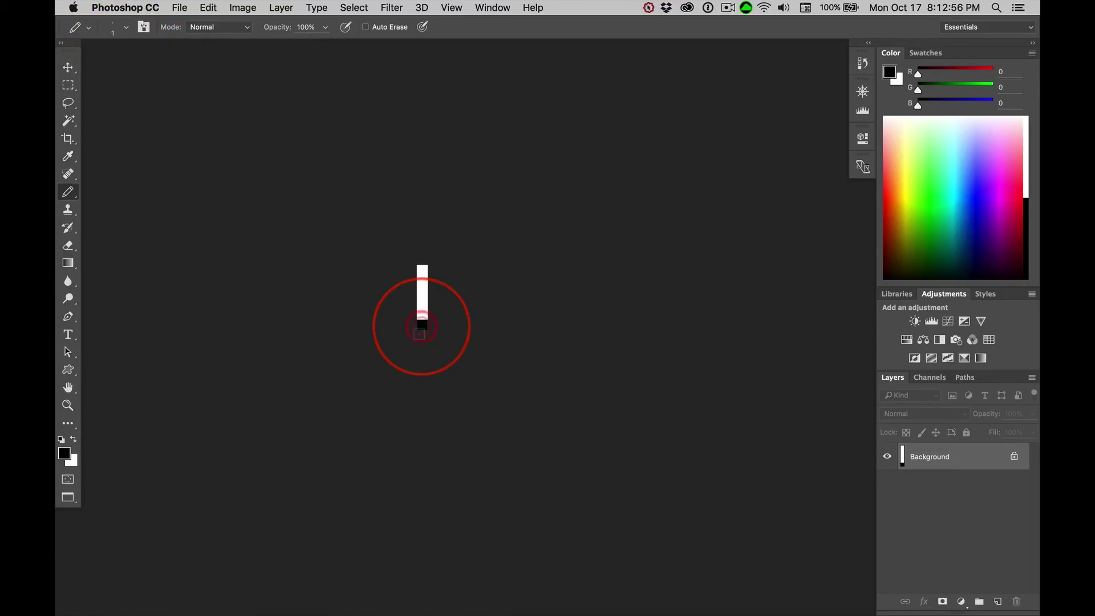
click(421, 313)
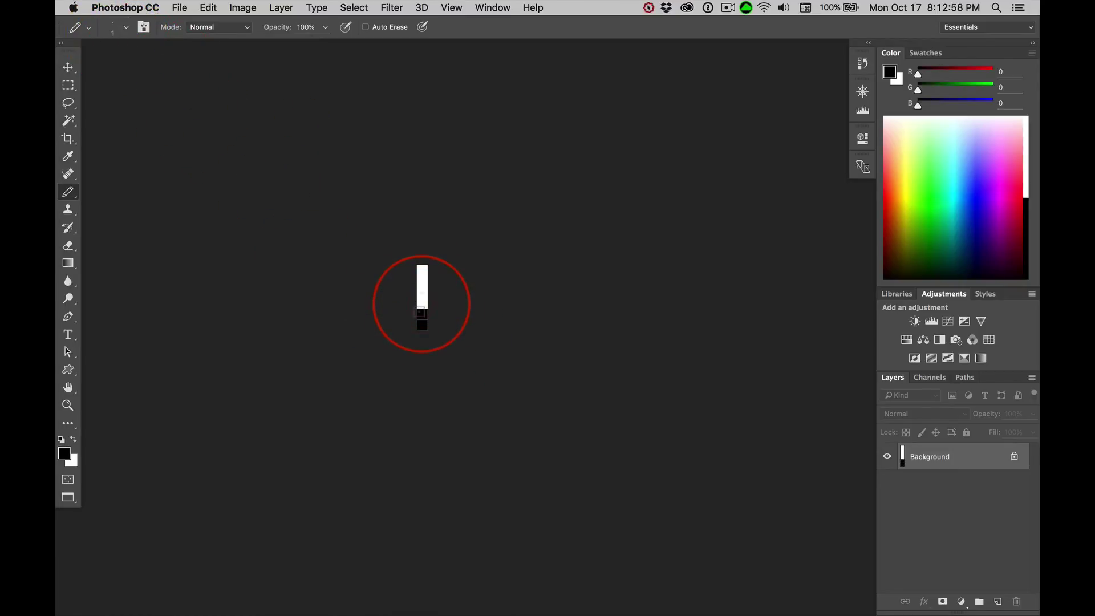
click(422, 303)
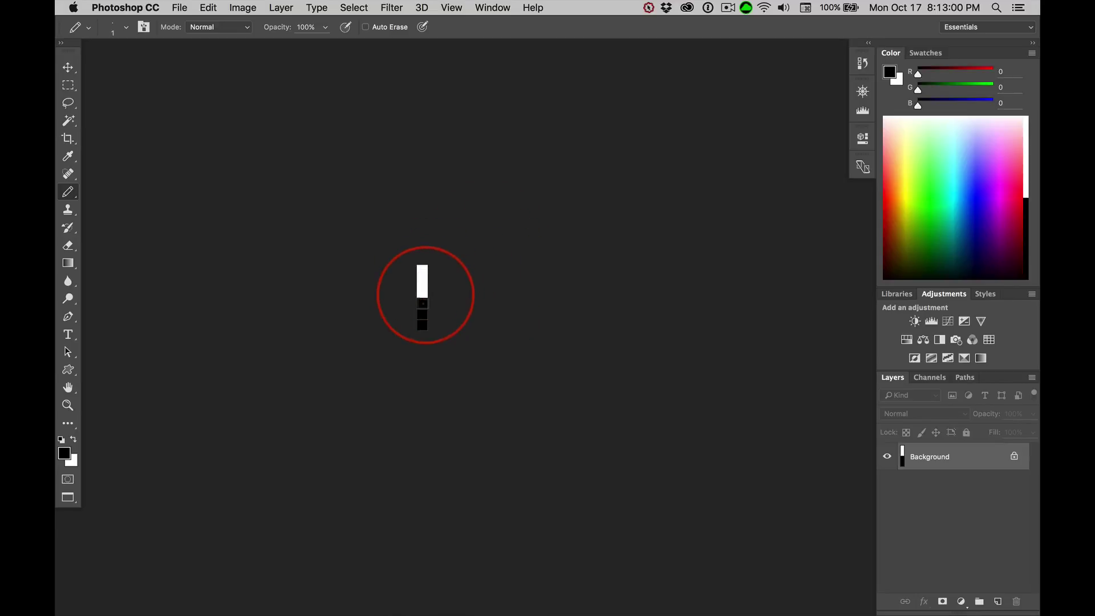
click(420, 292)
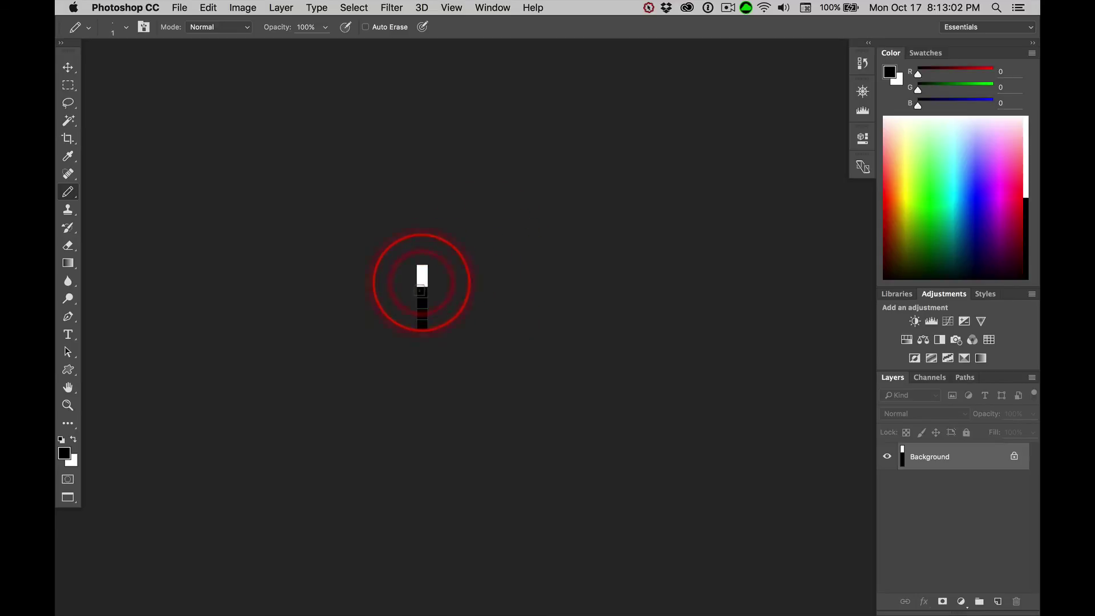
click(421, 282)
click(421, 272)
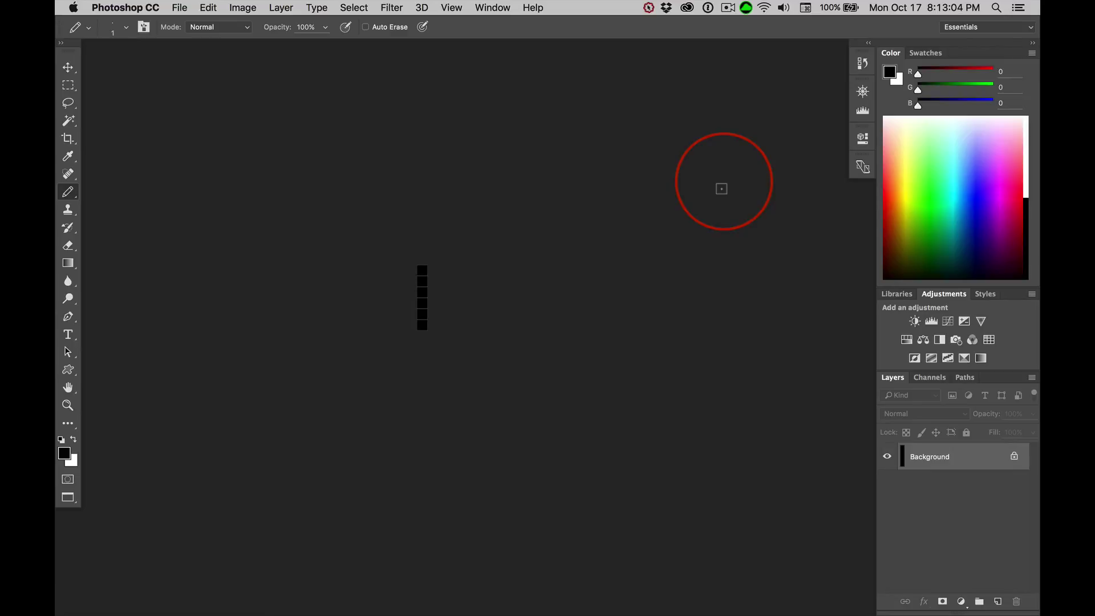
key(alt+super+z)
key(alt+super+z)
key(alt+super+z)
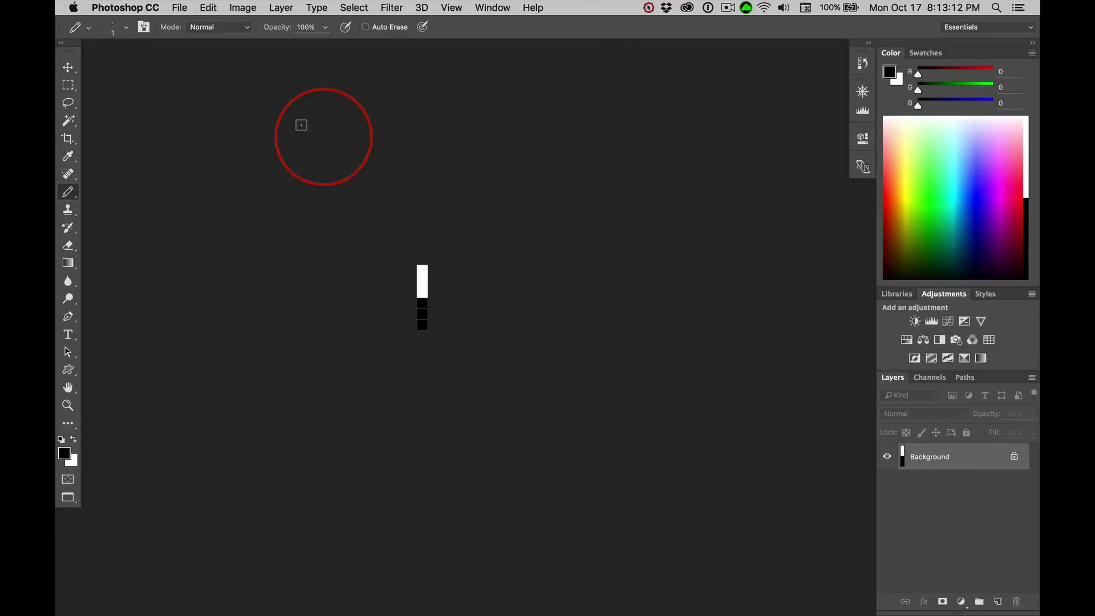
Define the half-white, half-black strip as a pattern named 1x6scanlines, and close its document without saving
click(208, 8)
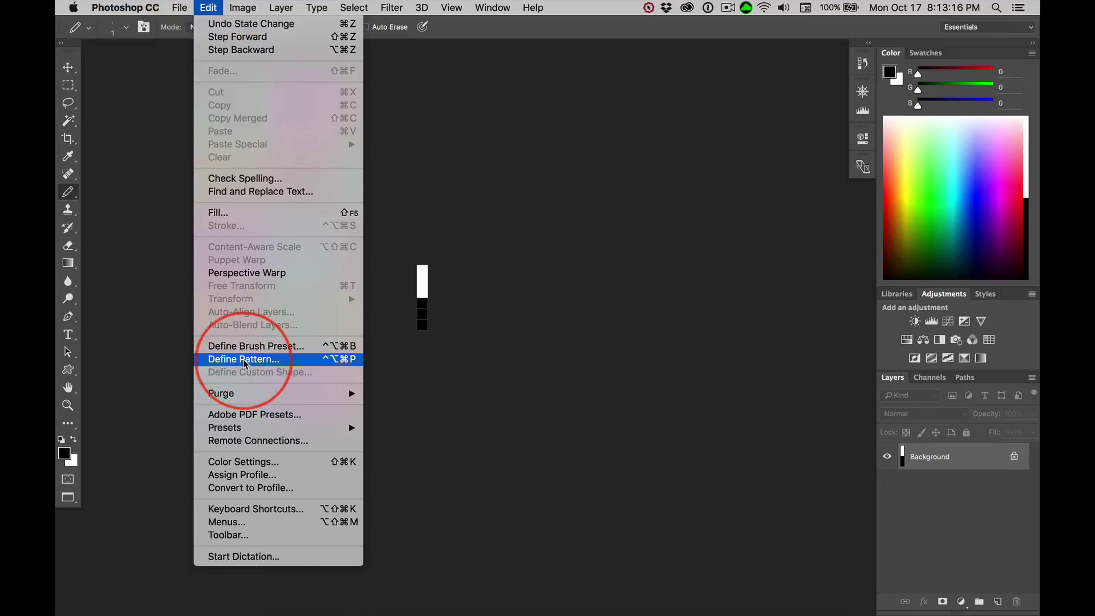
click(333, 364)
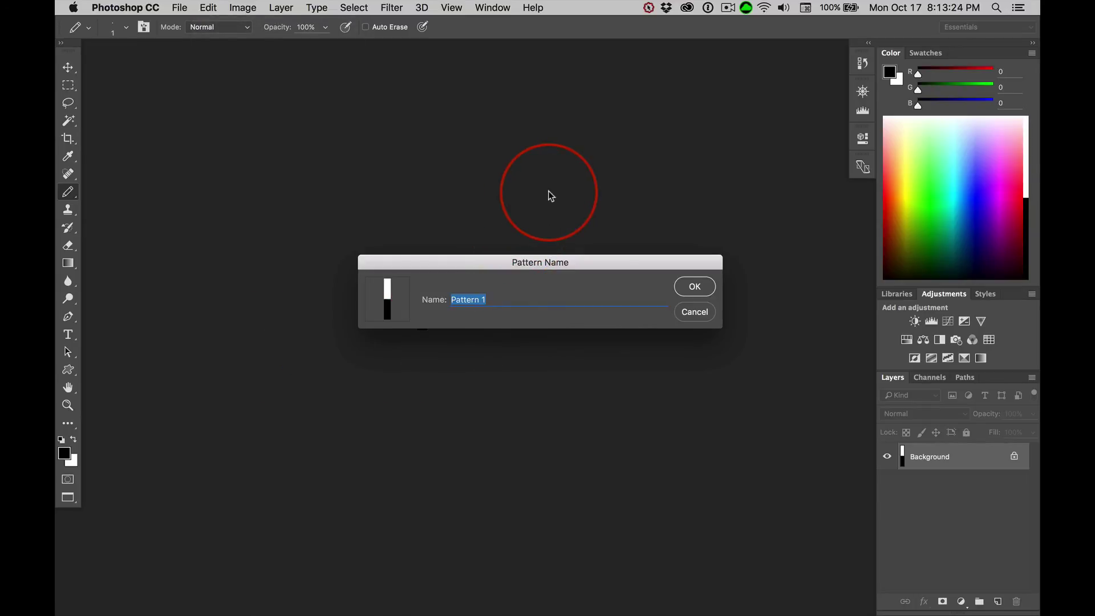
text(1x6scanlines)
key(Return)
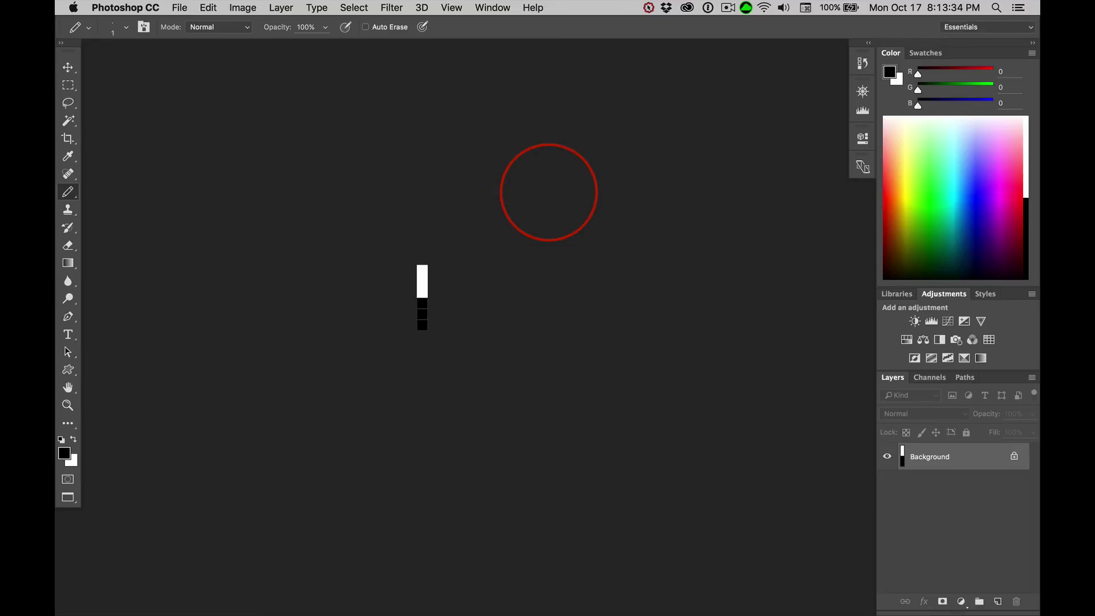
key(super+w)
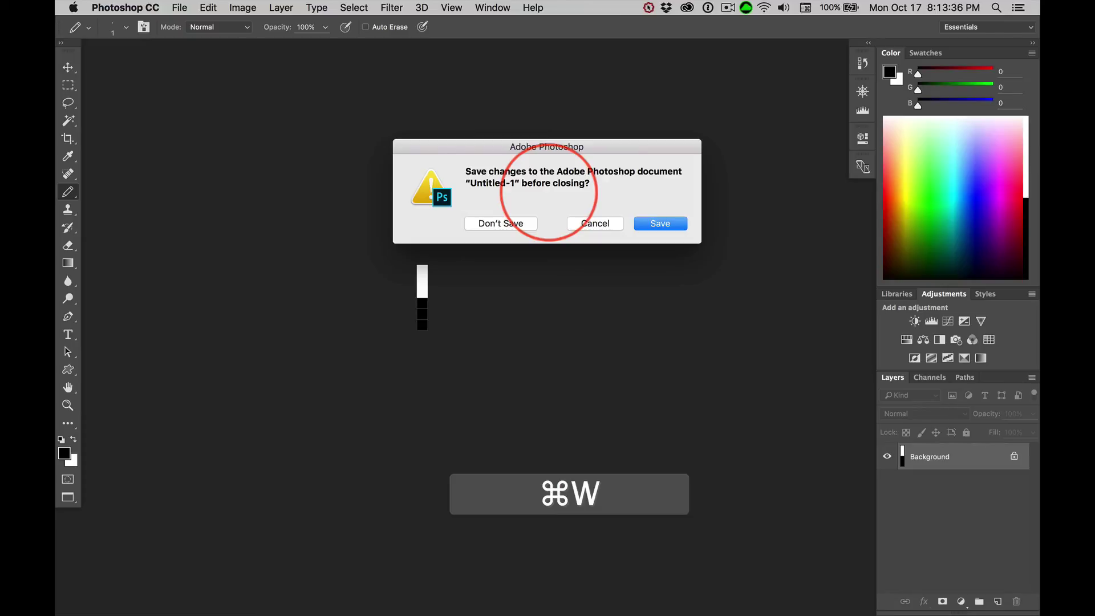
click(503, 224)
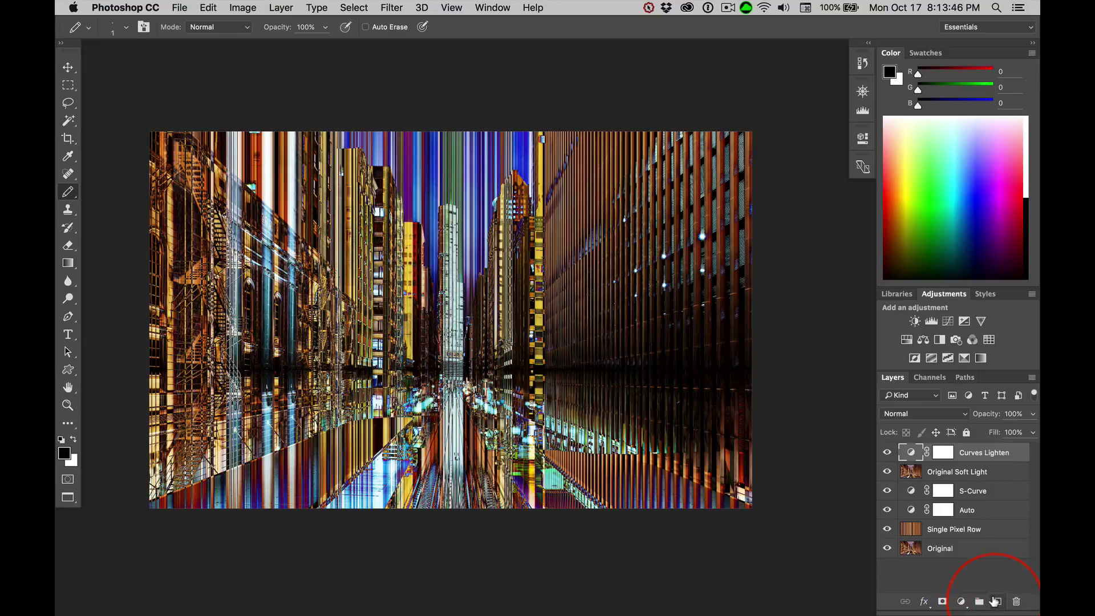
Add a new layer above Curves Lenghten and fill it with the 1x6scanlines custom pattern in Normal mode at 100% opacity
key(super+alt+shift+n)
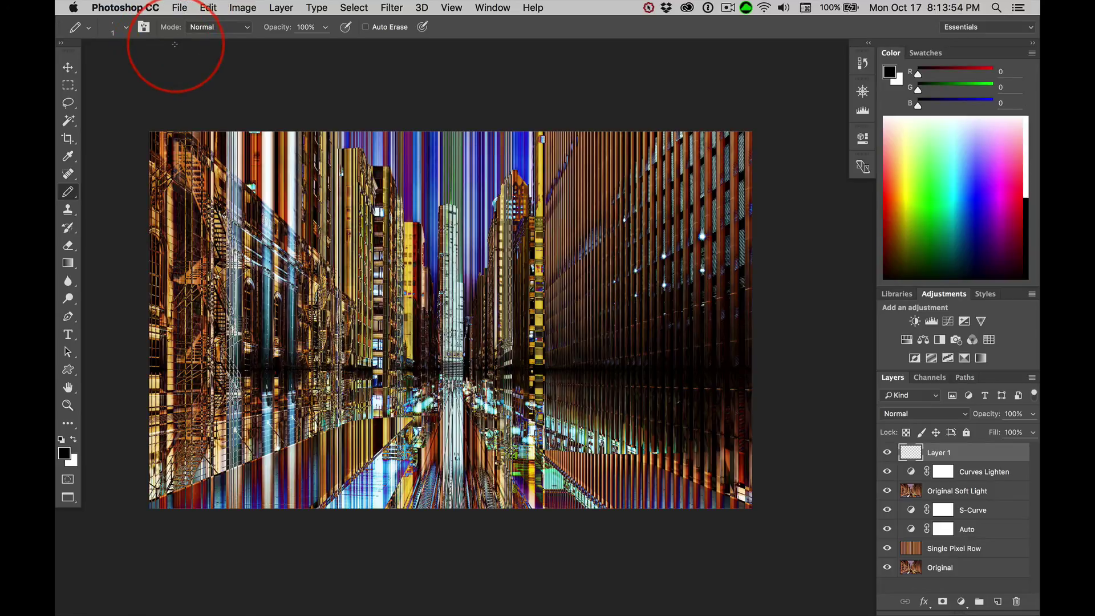
click(208, 8)
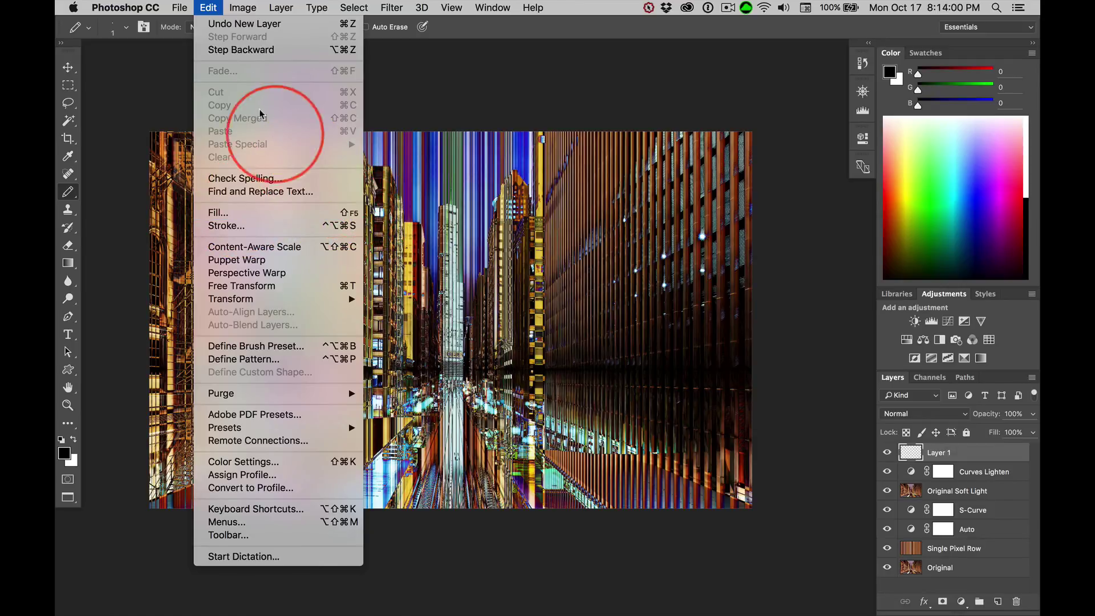
click(209, 8)
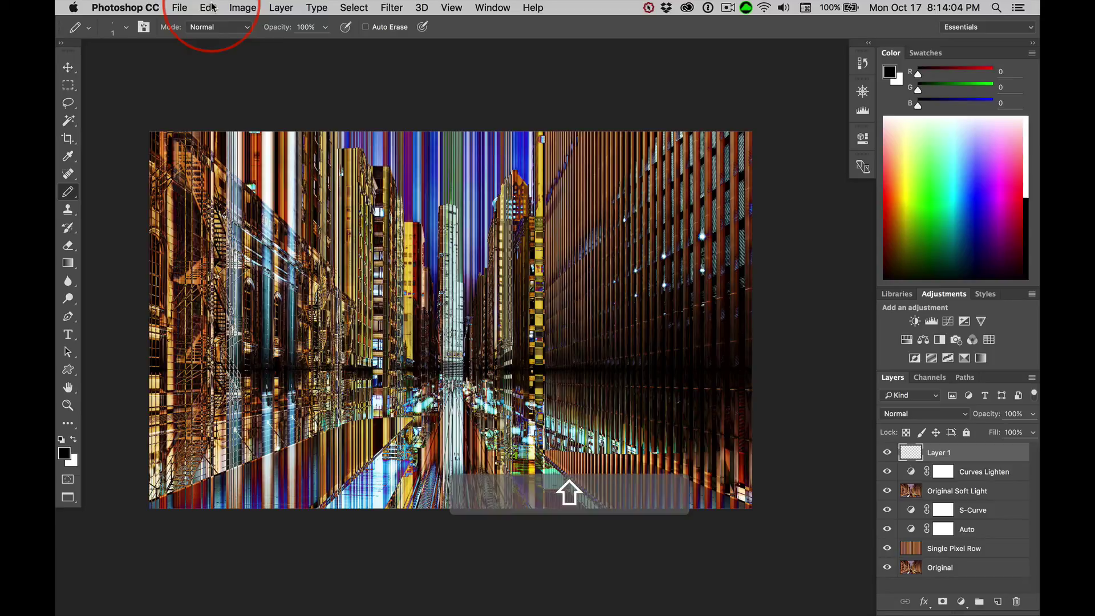
key(shift+BackSpace)
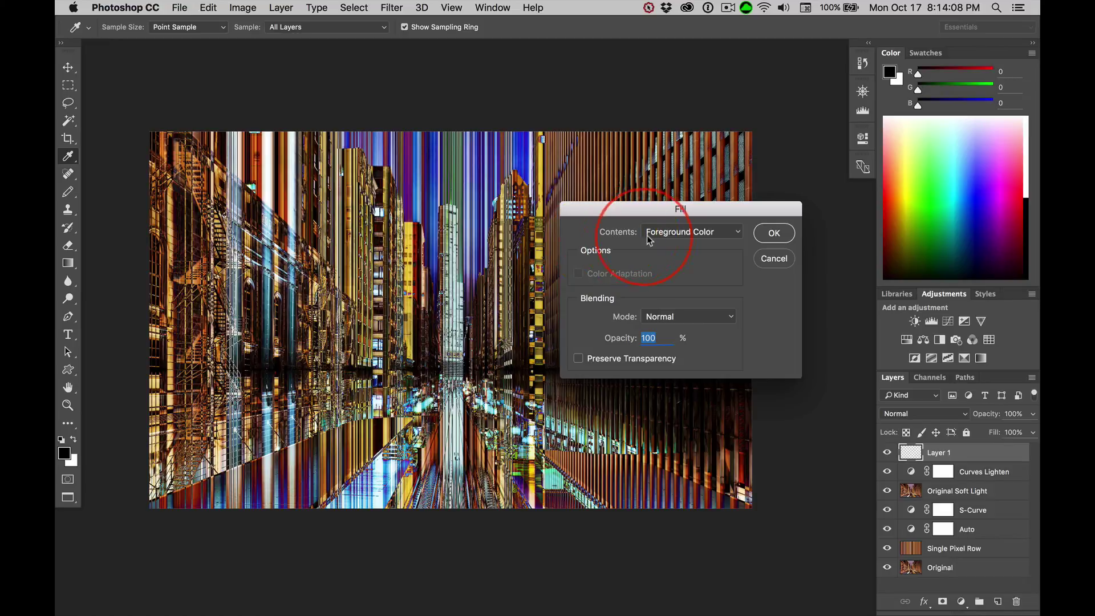
click(710, 233)
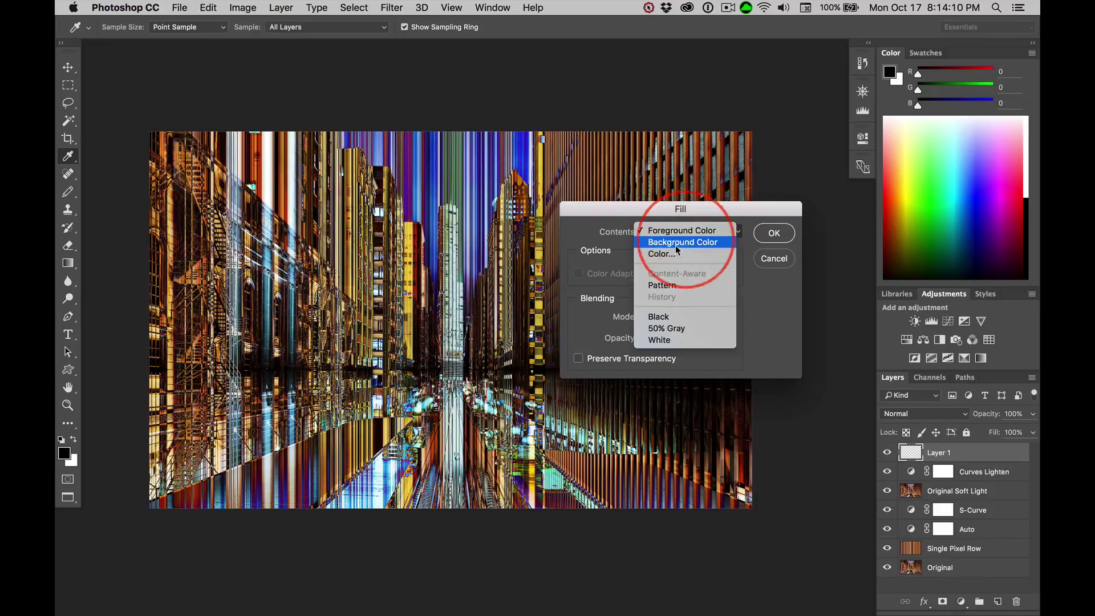
click(663, 288)
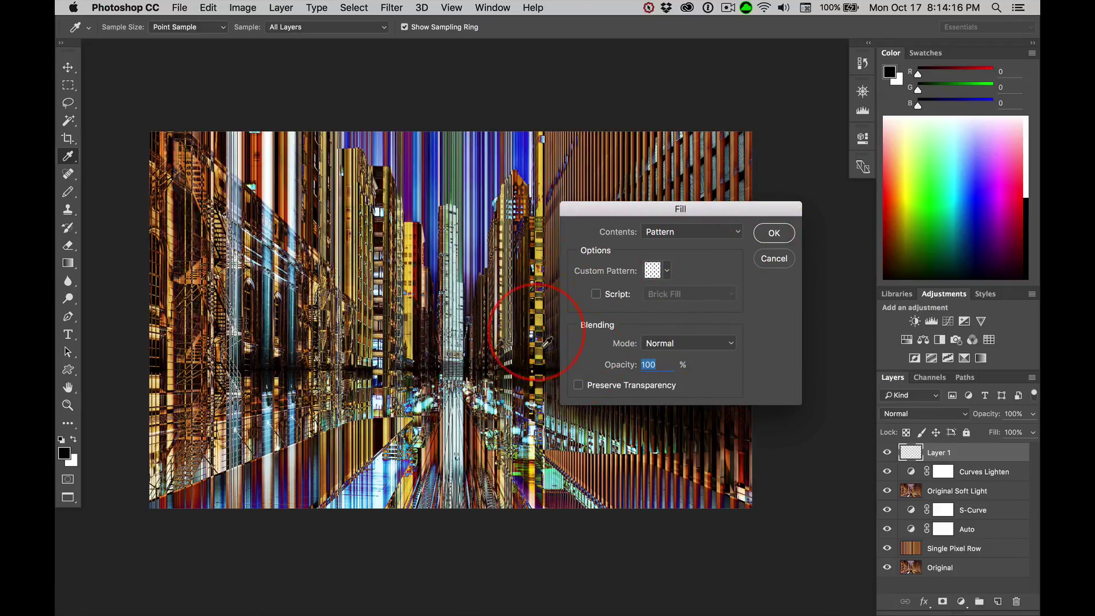
click(668, 271)
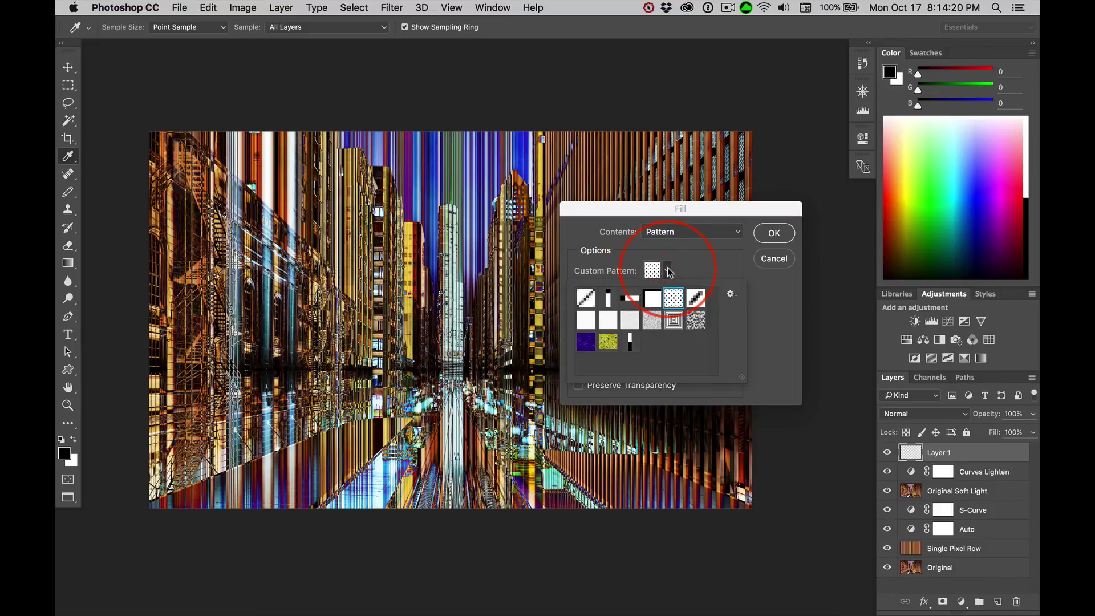
click(629, 341)
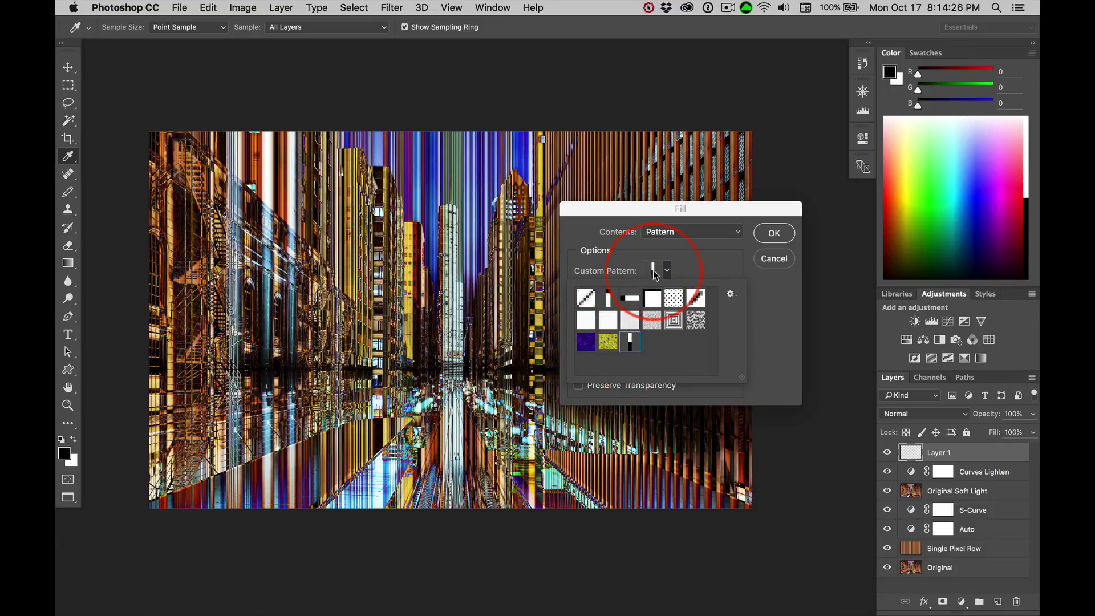
click(772, 231)
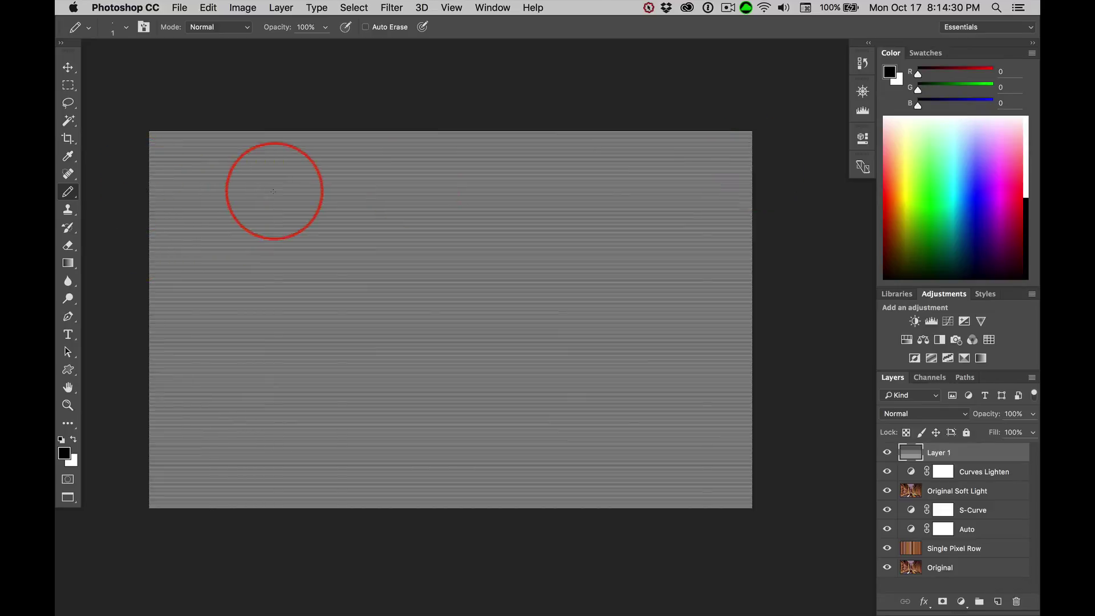
Set the blend mode of the scan-line layer to Overlay
key(super+1)
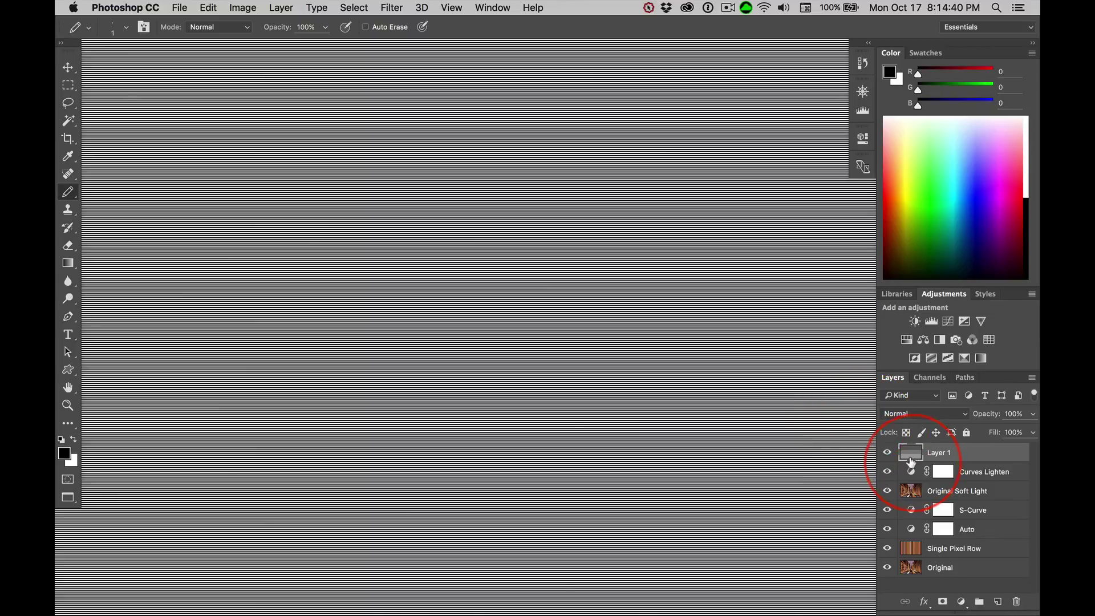
click(930, 415)
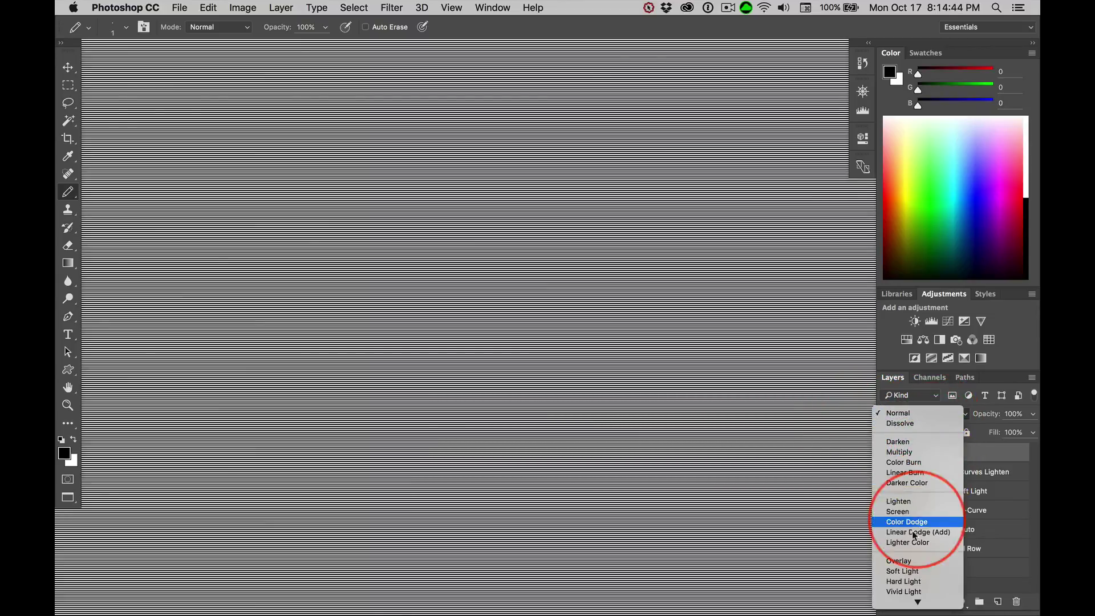
click(901, 561)
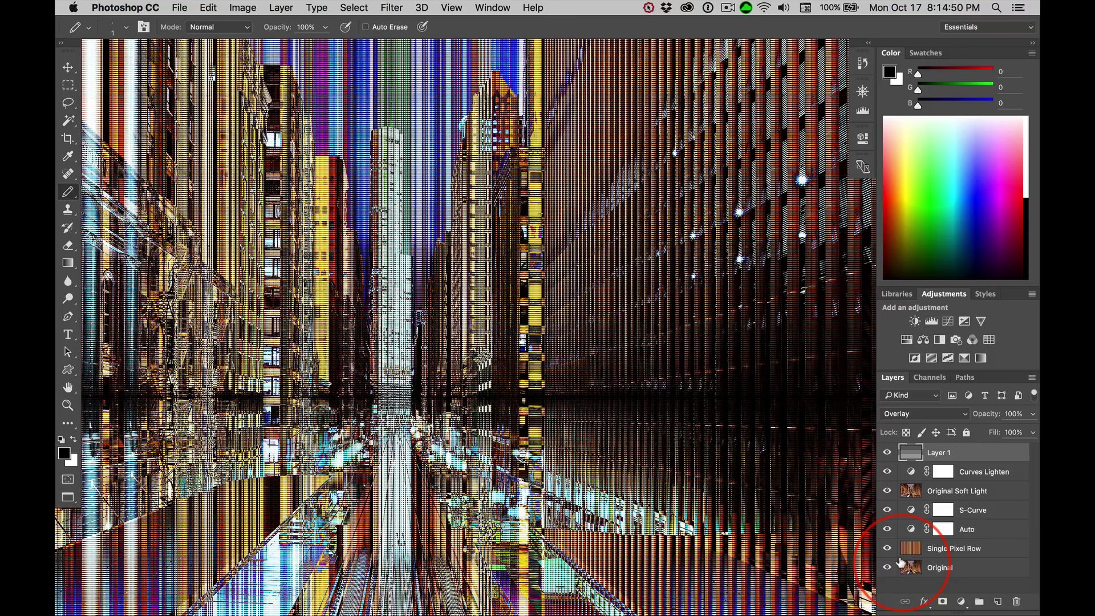